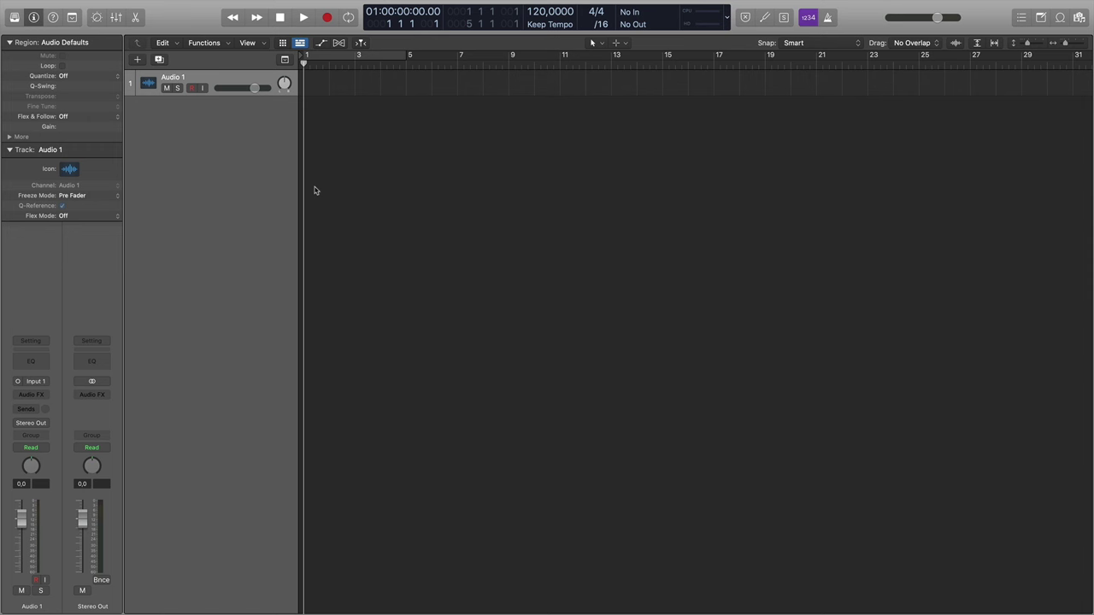
Step: Insert the stereo 4U ProjectTime plug-in on the Stereo Out channel, and enlarge and reposition its window
click(91, 394)
mouse_move(129, 416)
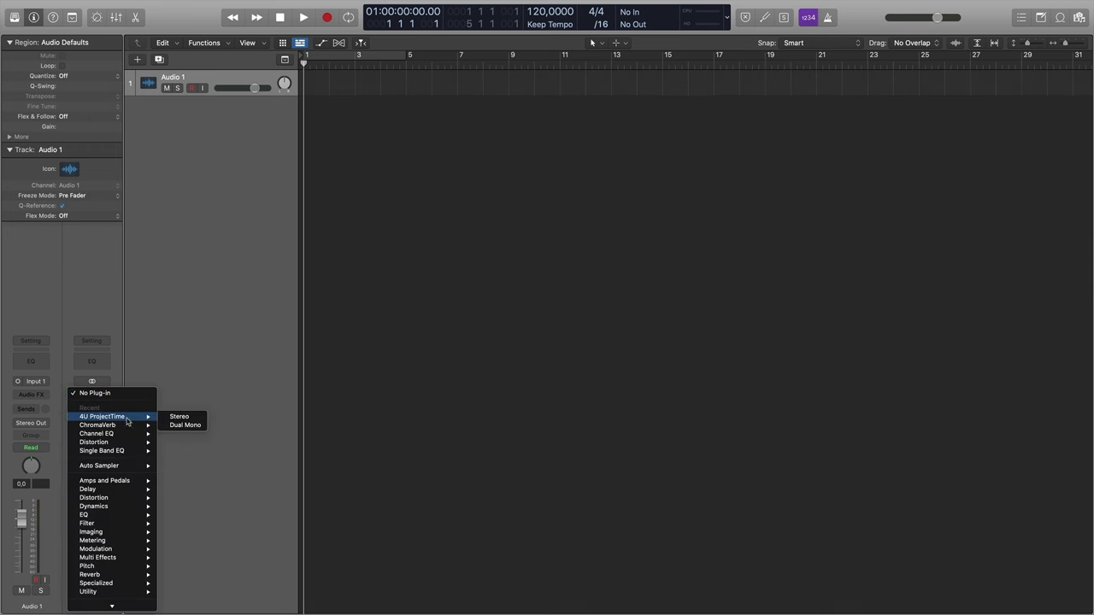
click(179, 418)
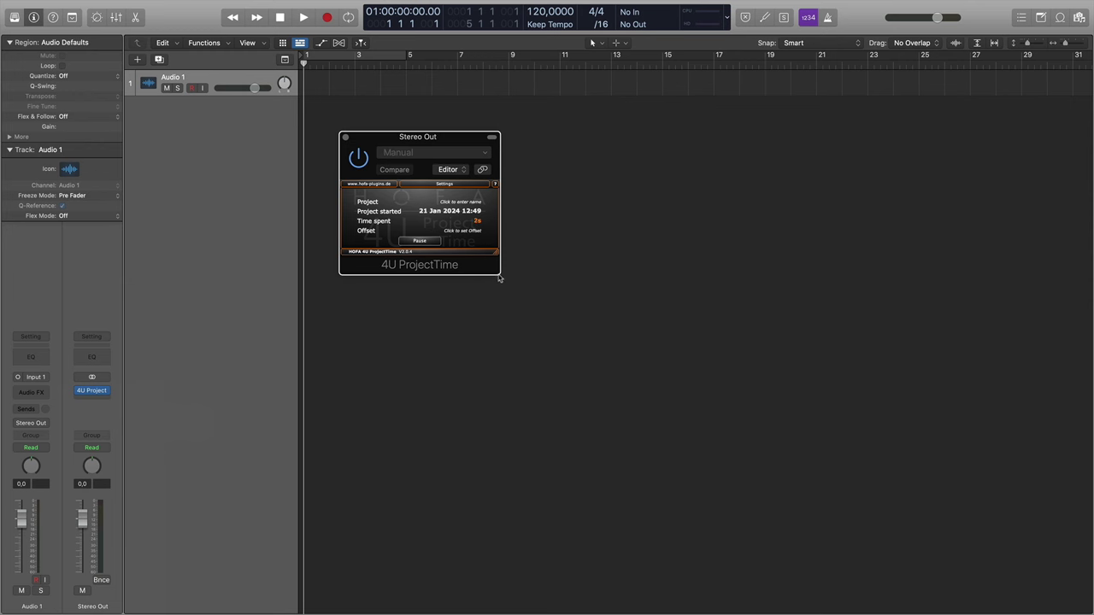
drag(496, 258, 693, 385)
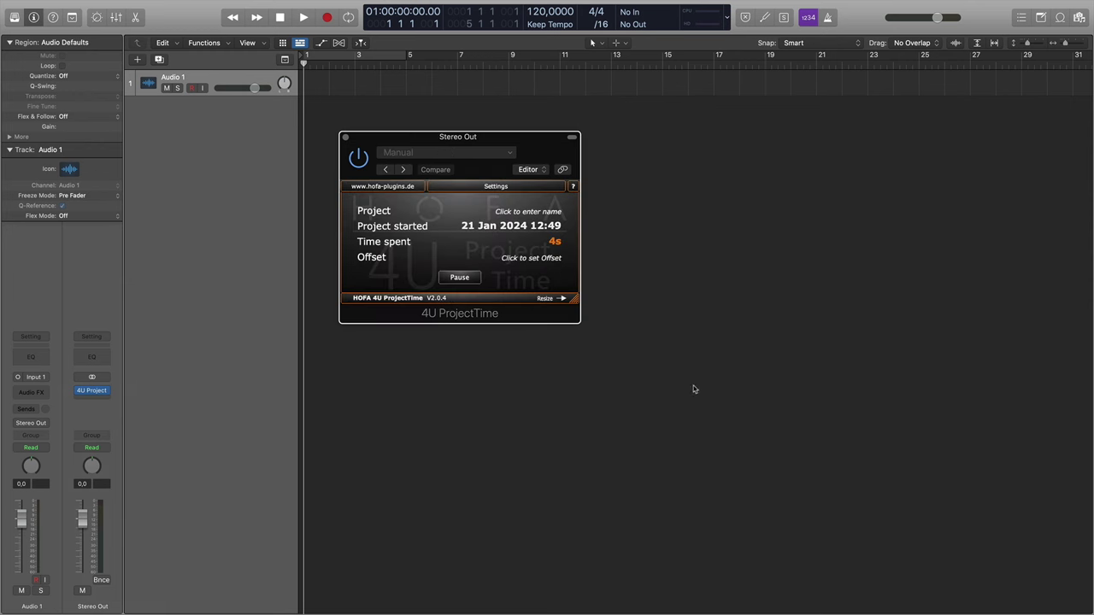
drag(463, 134, 503, 177)
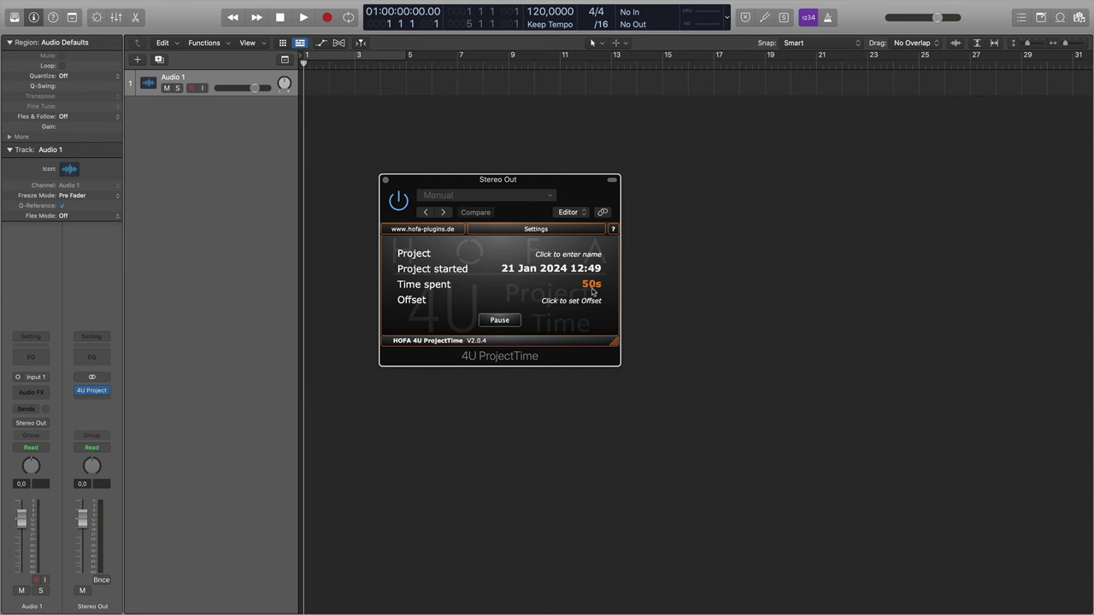
Step: Close and reopen the 4U ProjectTime window from Stereo Out, and pause and resume its time tracking
click(385, 180)
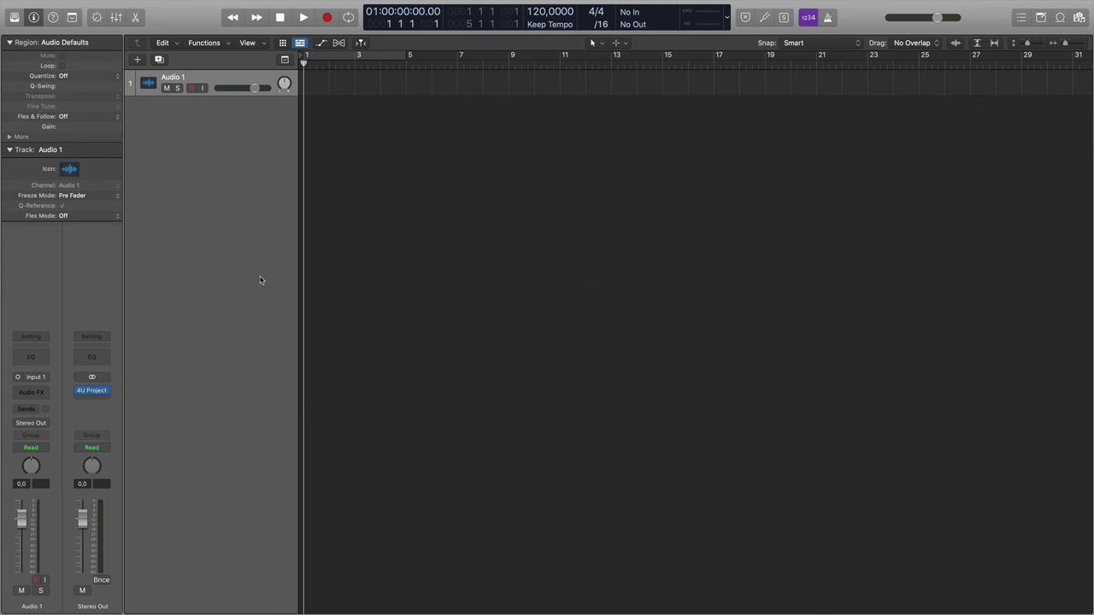
click(93, 390)
click(94, 392)
click(94, 392)
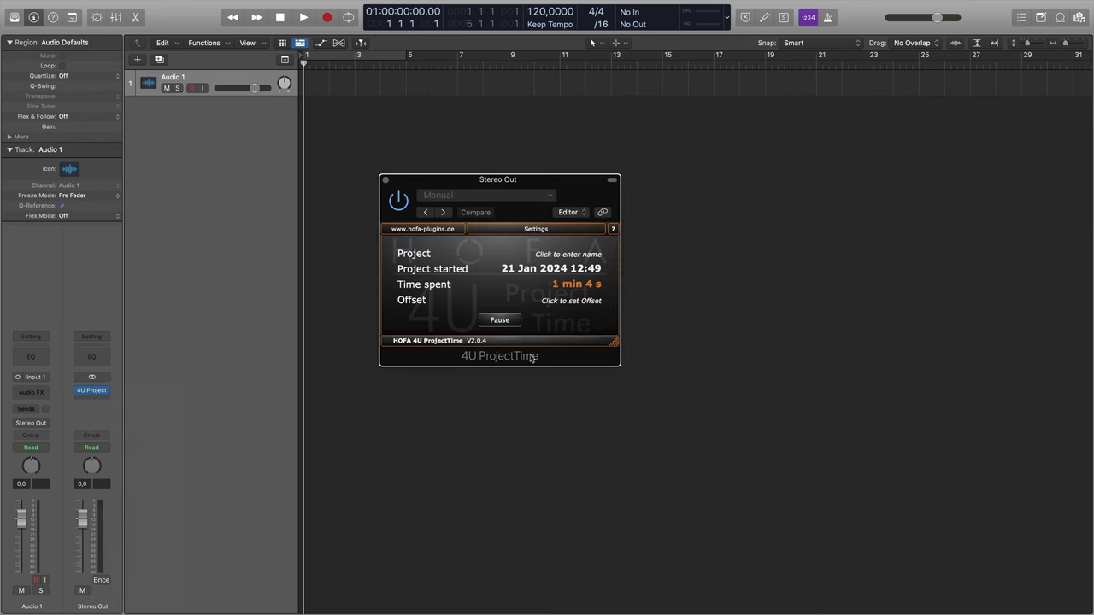
click(501, 320)
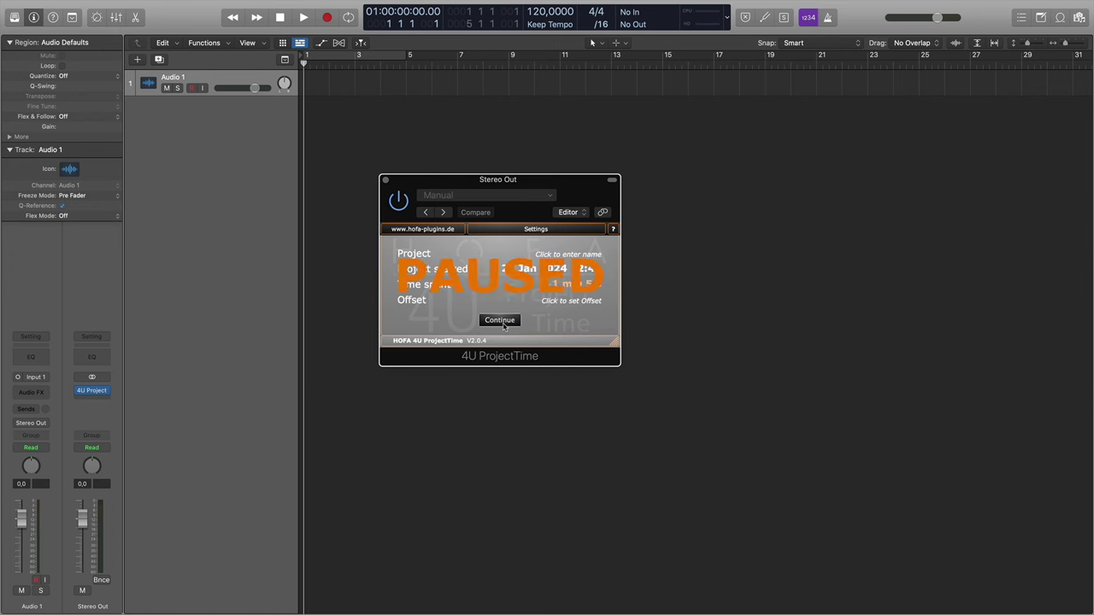
click(503, 322)
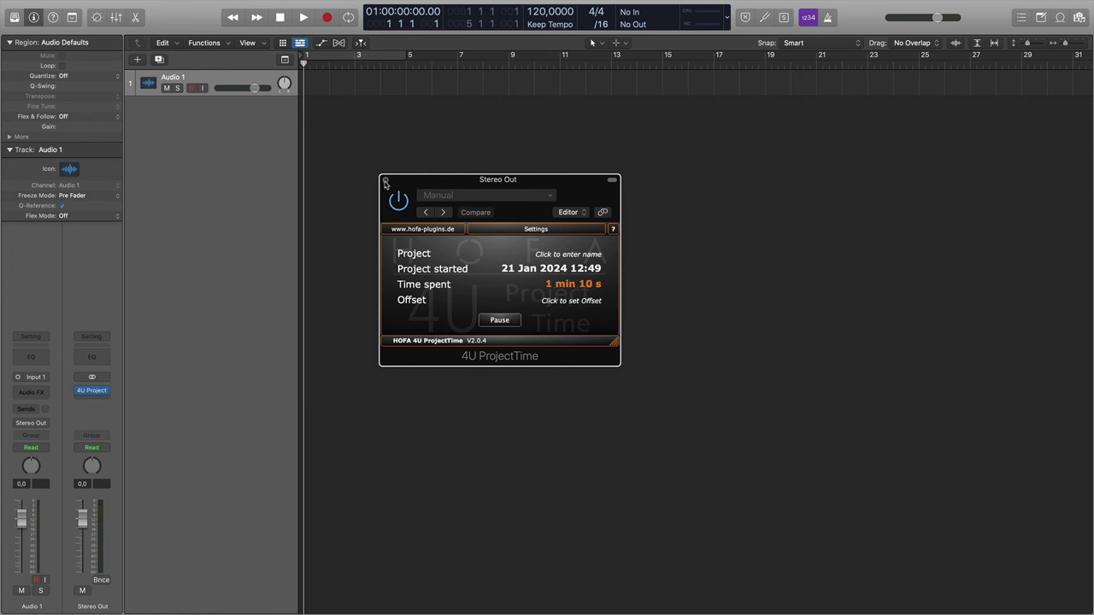
Step: Set the offset in 4U ProjectTime to 0:20
click(569, 303)
click(434, 308)
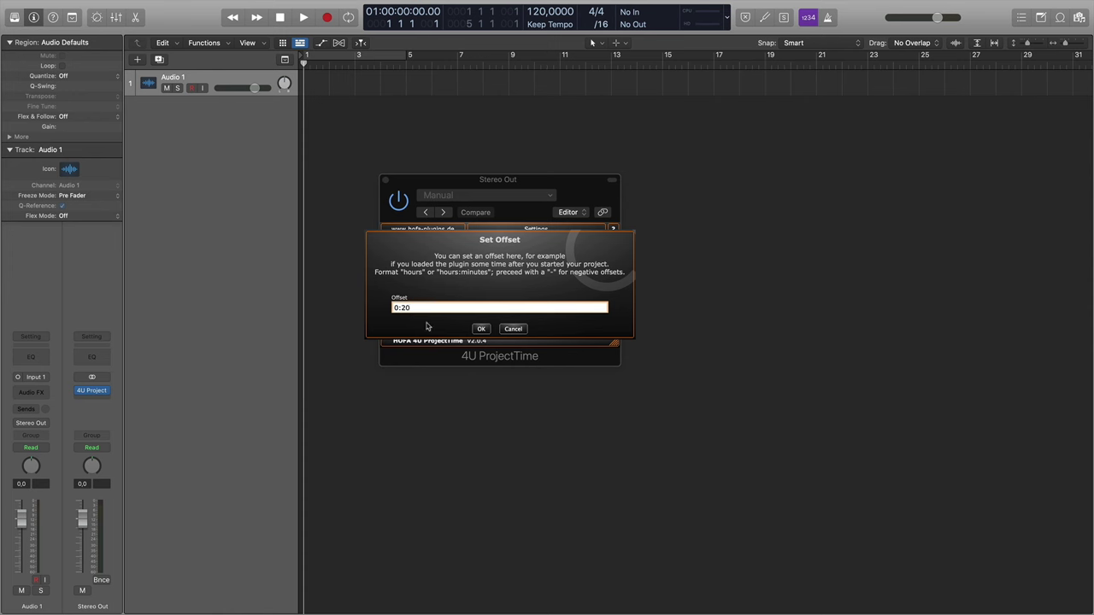
click(480, 329)
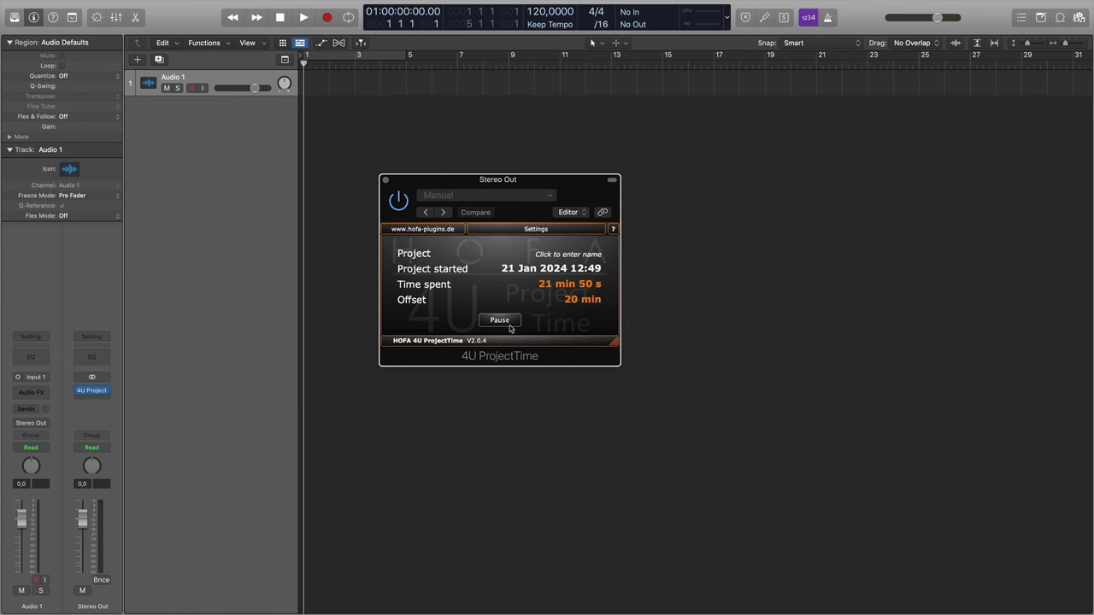
Step: Change the 4U ProjectTime offset to a negative value of -1 minute
click(572, 301)
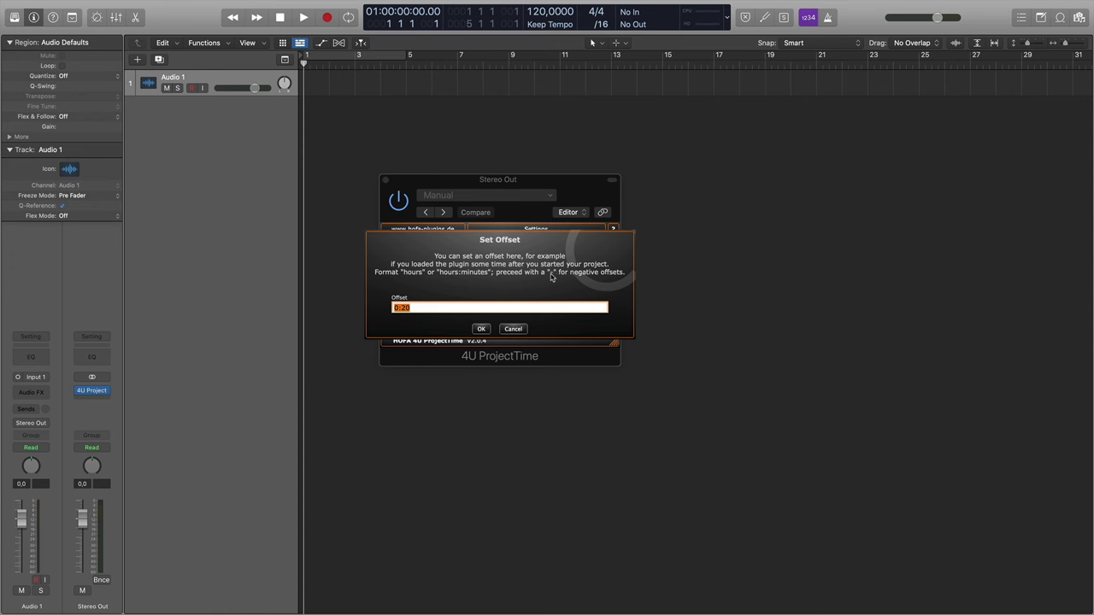
click(397, 309)
text(-)
click(483, 331)
click(500, 313)
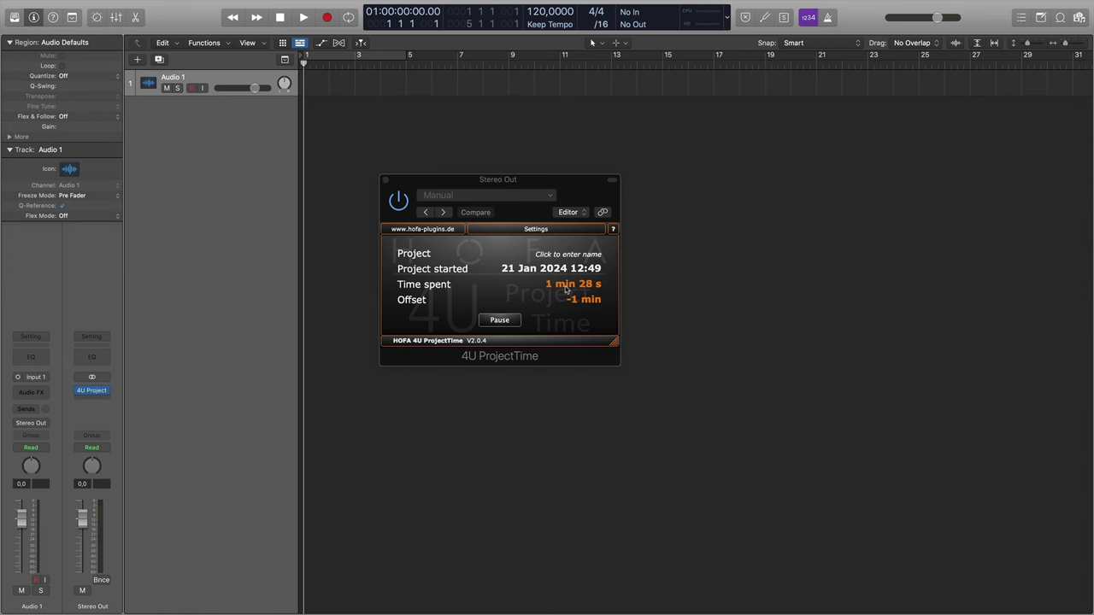
Step: Show the 4U ProjectTime log to review the recorded work sessions, and close it
click(542, 232)
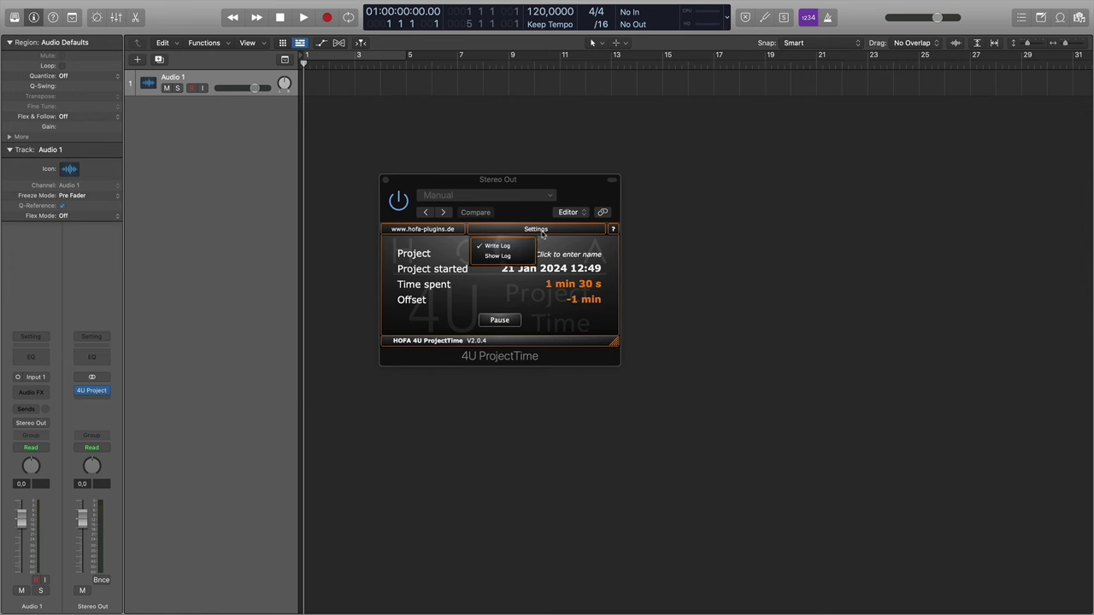
click(499, 256)
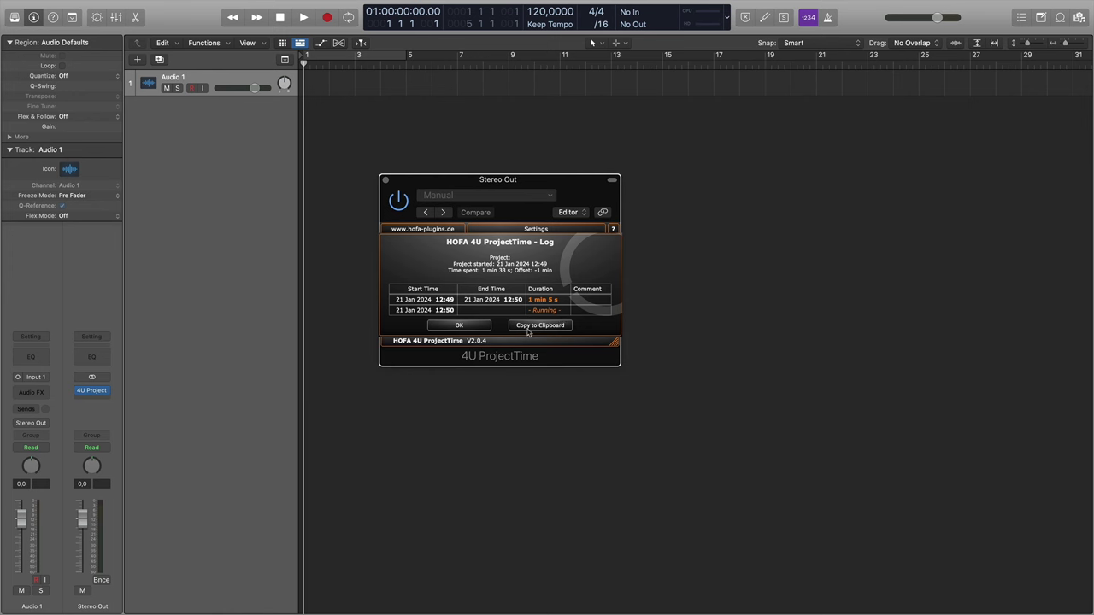
click(485, 327)
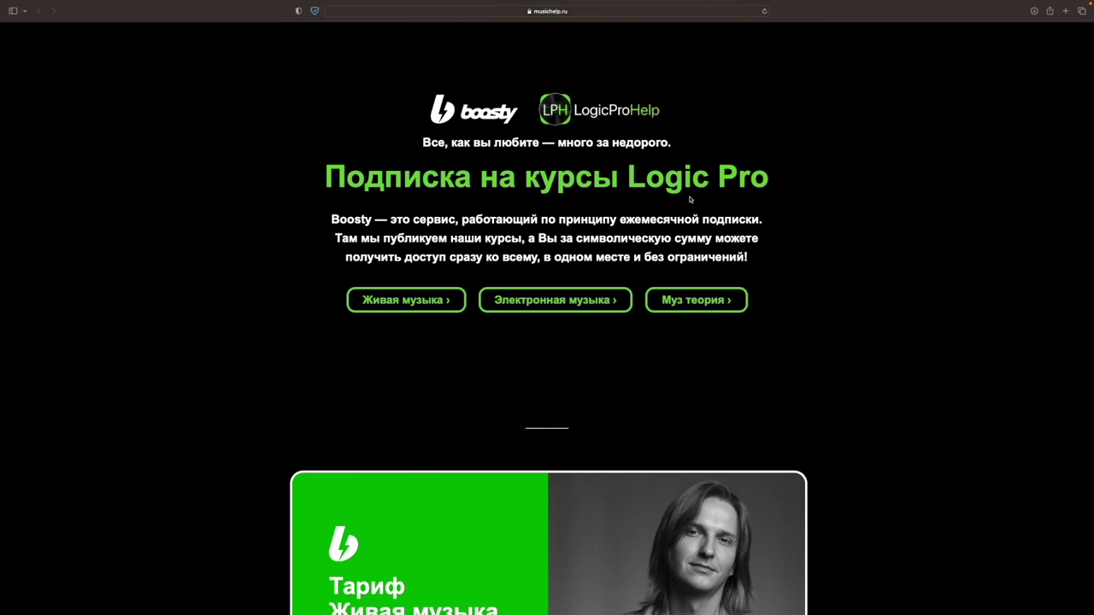
Step: In the browser, examine the Logic Pro course subscription plans and their course lists on the musichelp.ru page
scroll(909, 220, down, 3)
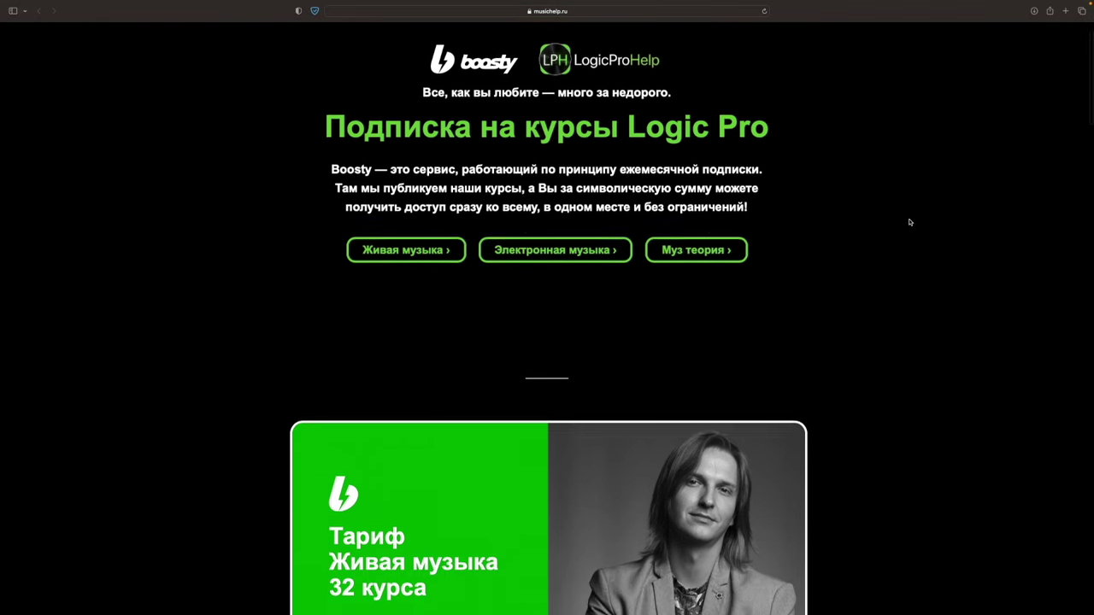
scroll(909, 223, down, 4)
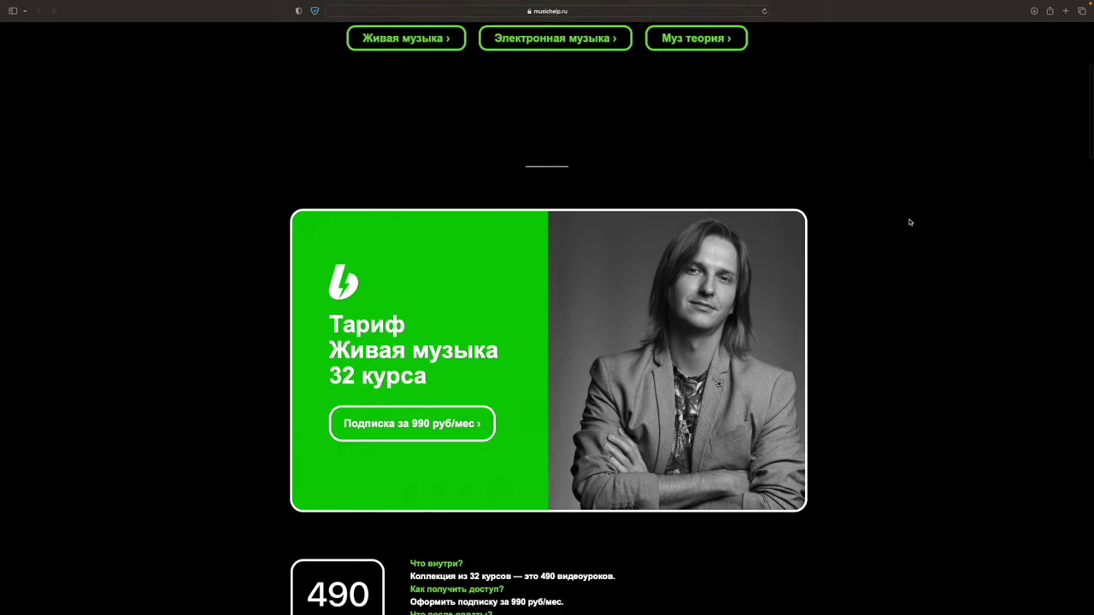
scroll(911, 222, down, 4)
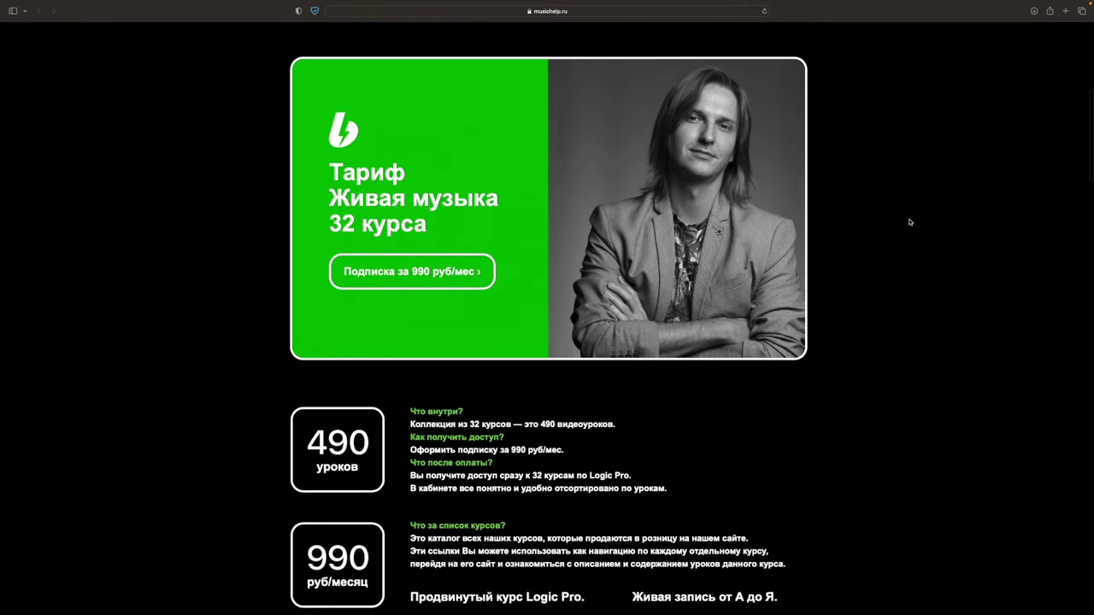
scroll(910, 222, down, 5)
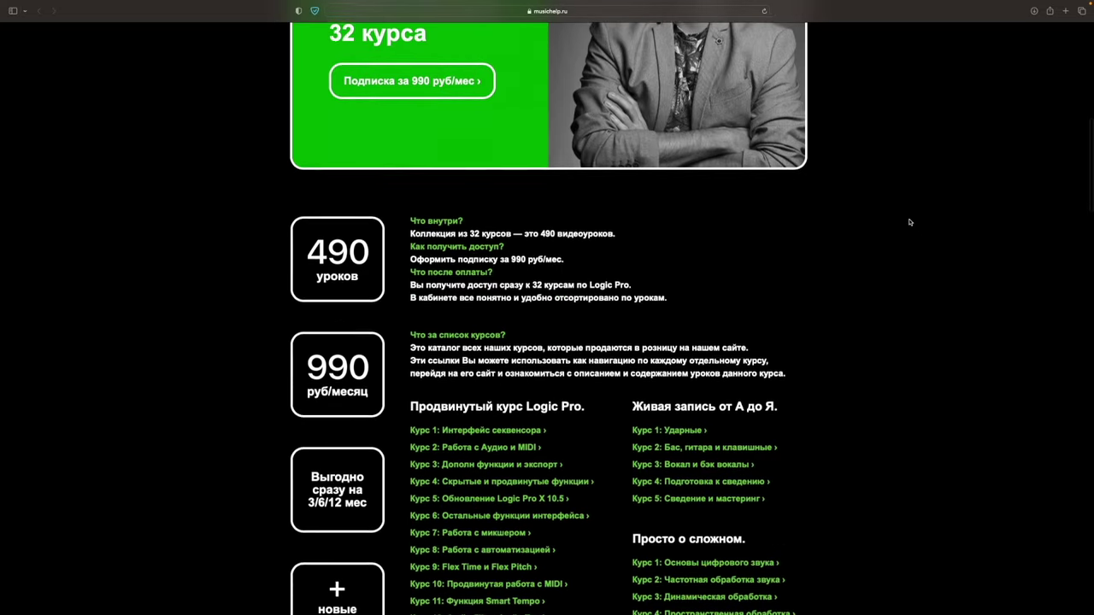
scroll(910, 222, down, 4)
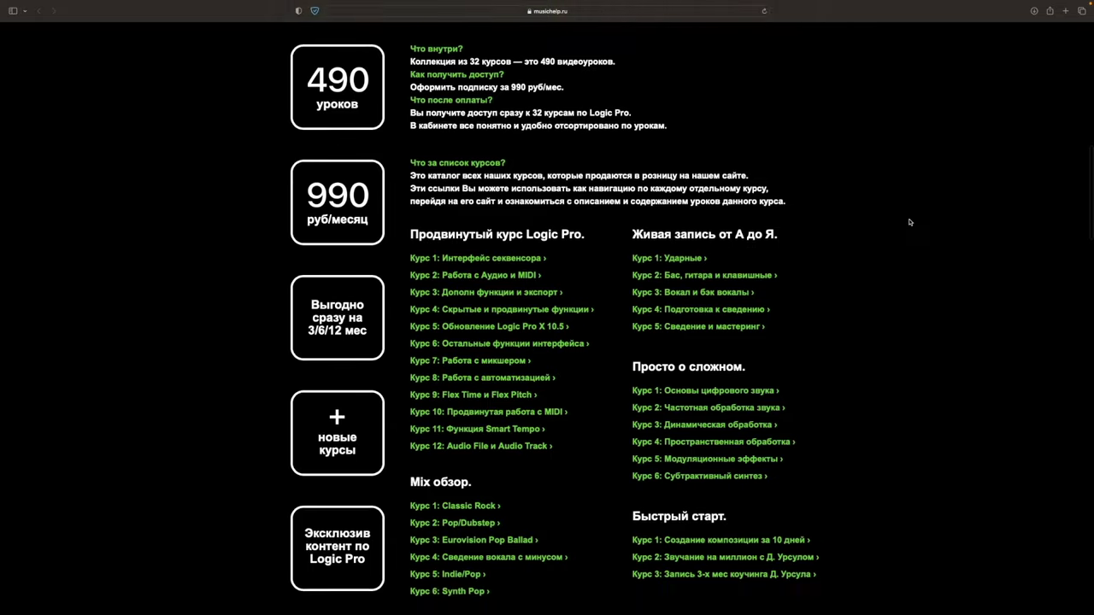
scroll(910, 223, down, 3)
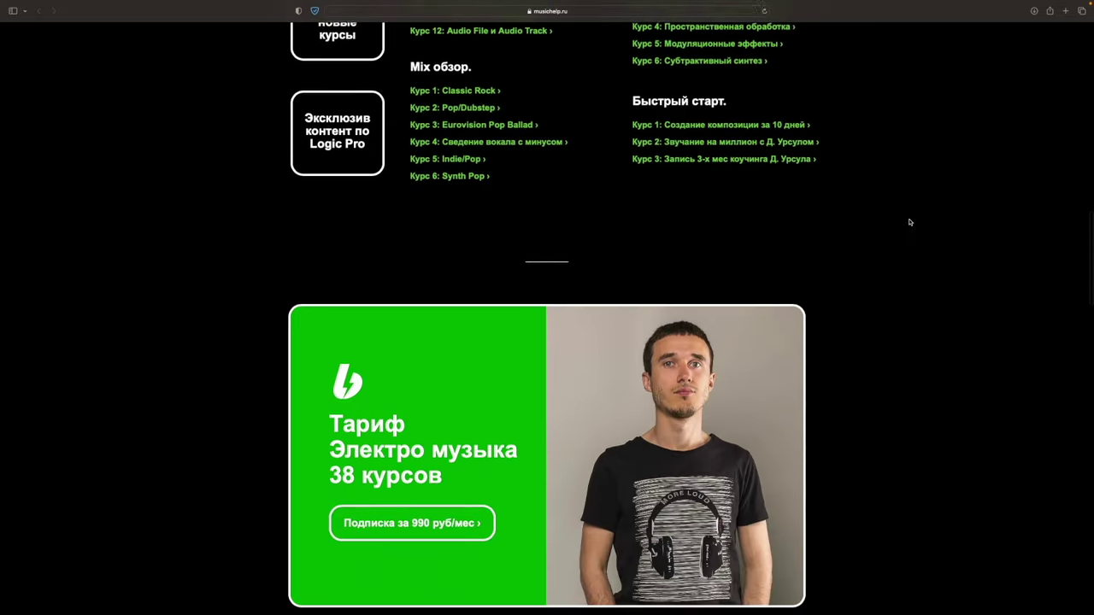
scroll(910, 223, down, 3)
scroll(910, 222, down, 7)
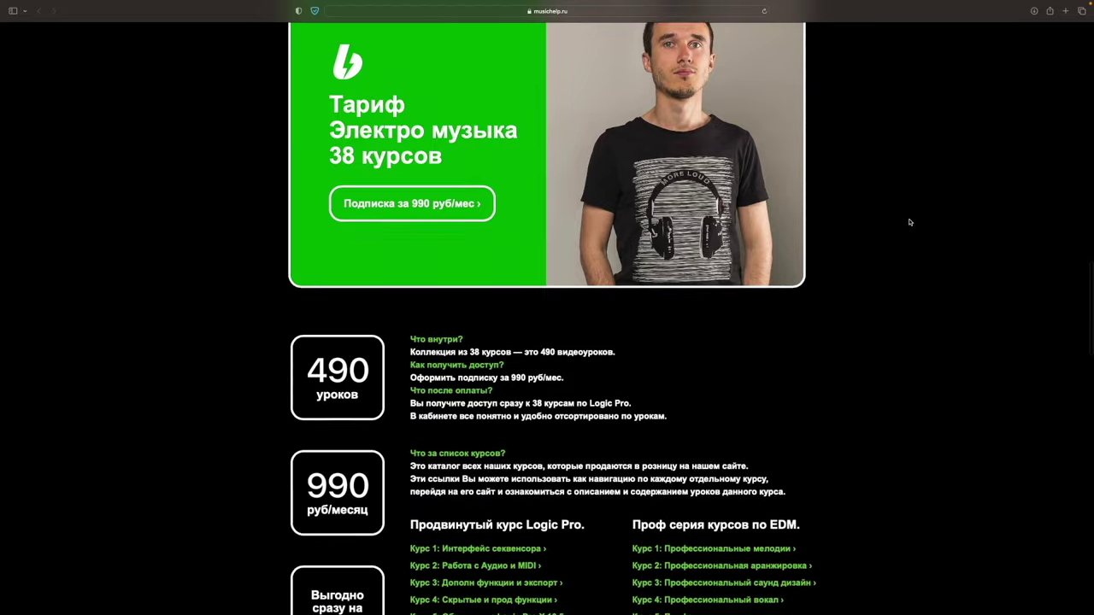
scroll(911, 222, down, 8)
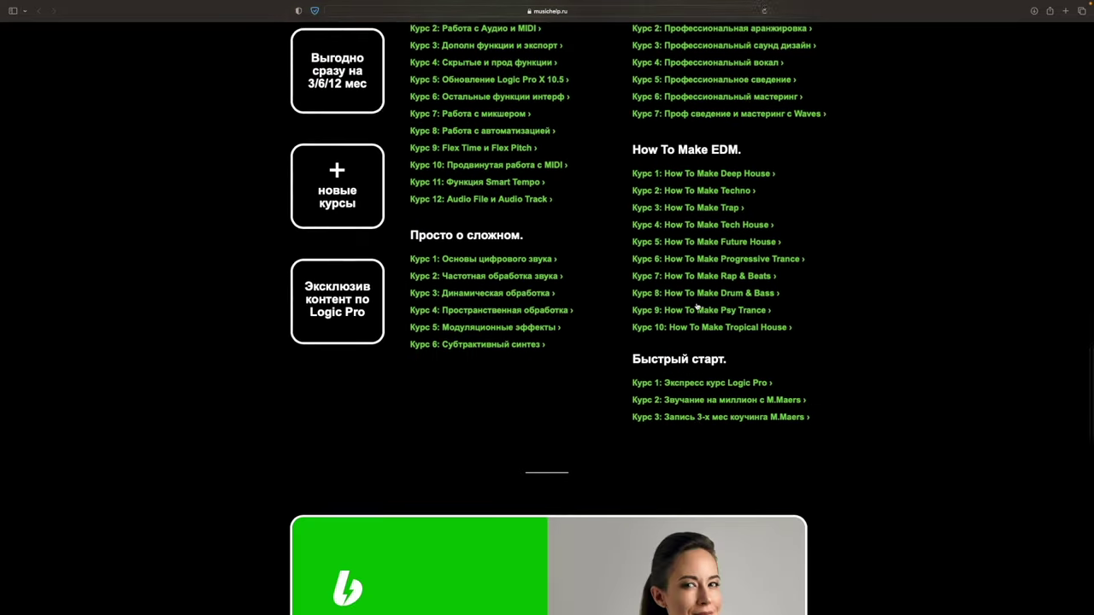
scroll(713, 302, down, 15)
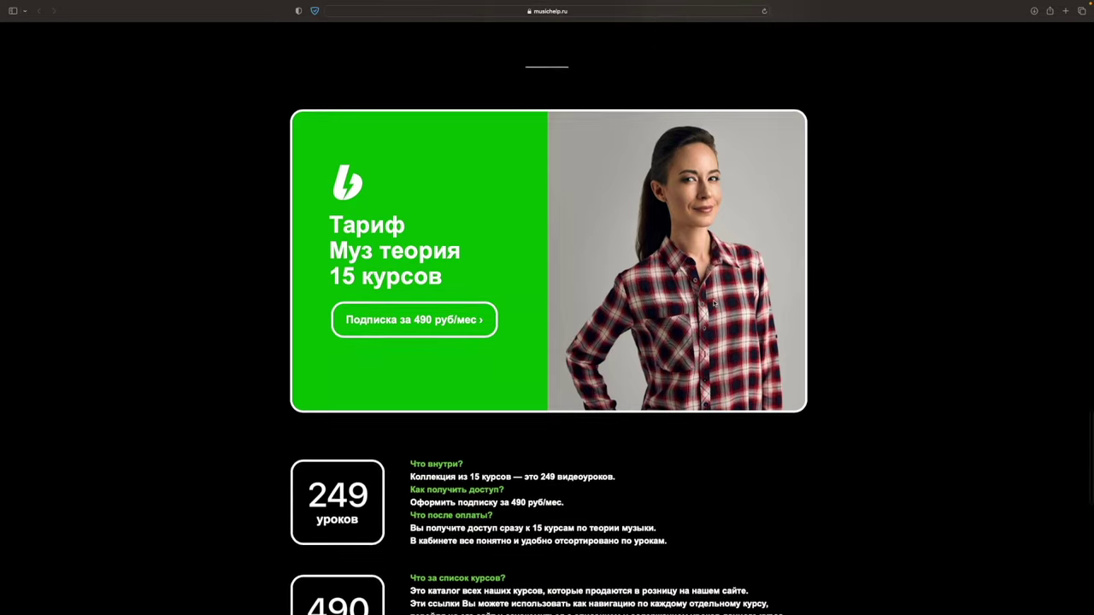
scroll(716, 314, down, 10)
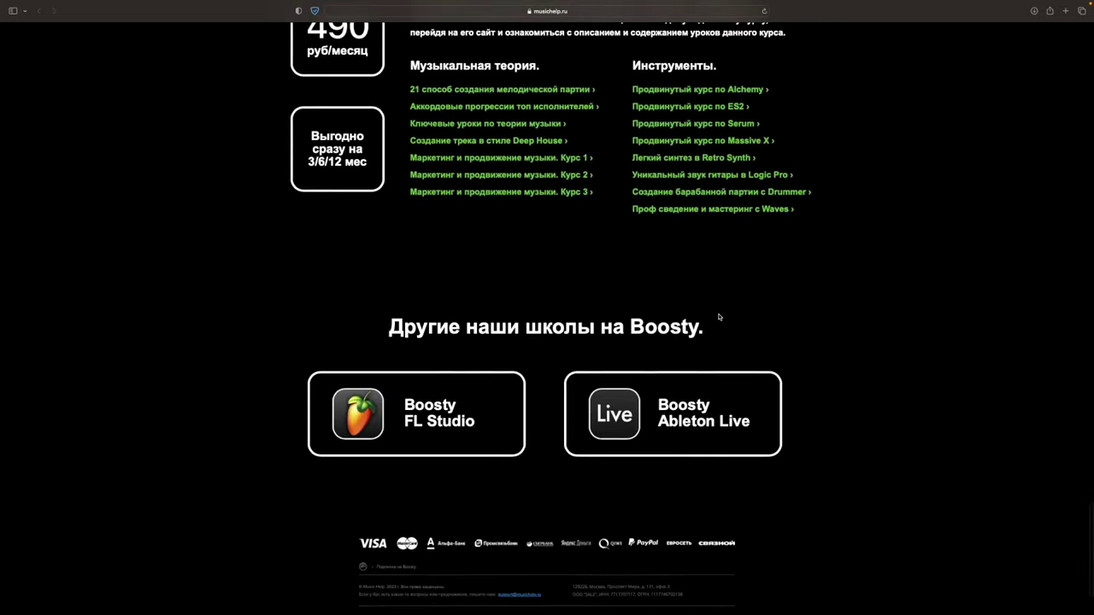
scroll(719, 317, up, 20)
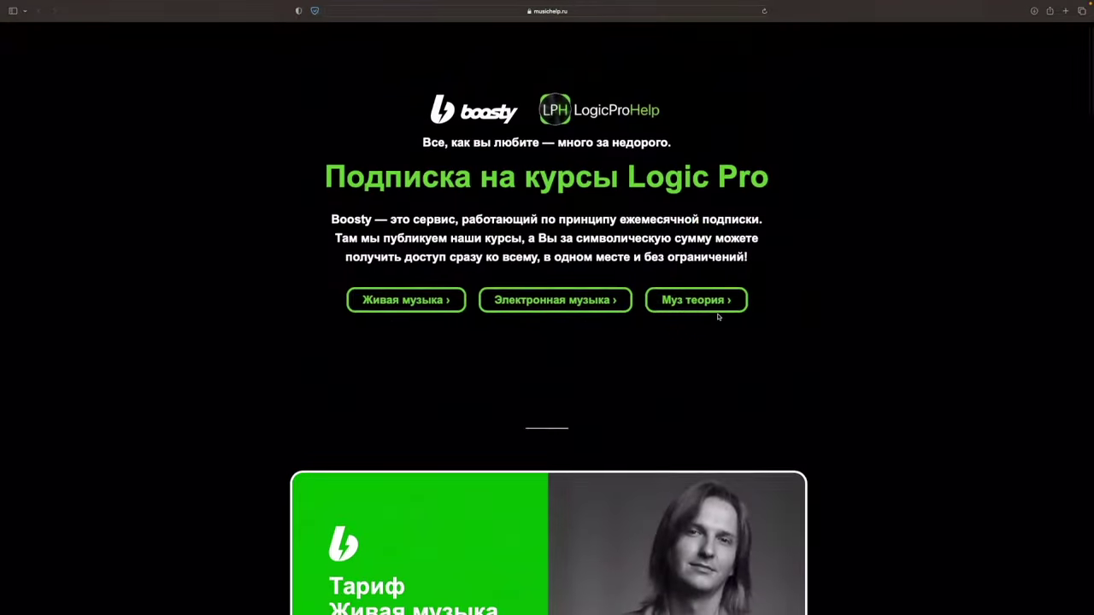
Step: Open the 990 руб/мес «Живая музыка» plan on Boosty and start subscribing with a VK sign-in
scroll(719, 318, down, 12)
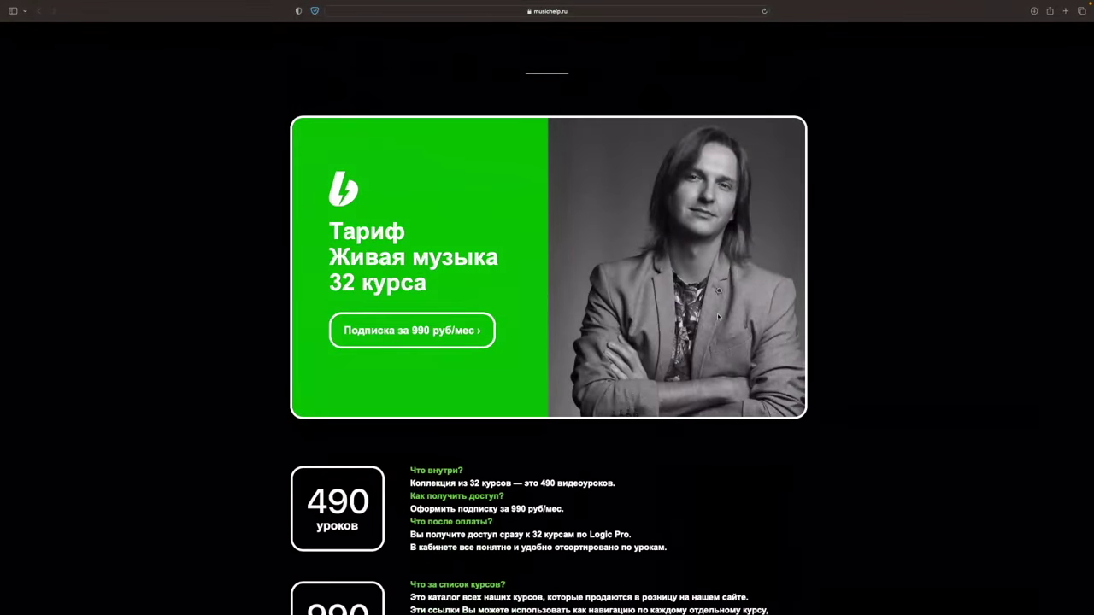
scroll(512, 379, up, 12)
scroll(390, 304, down, 14)
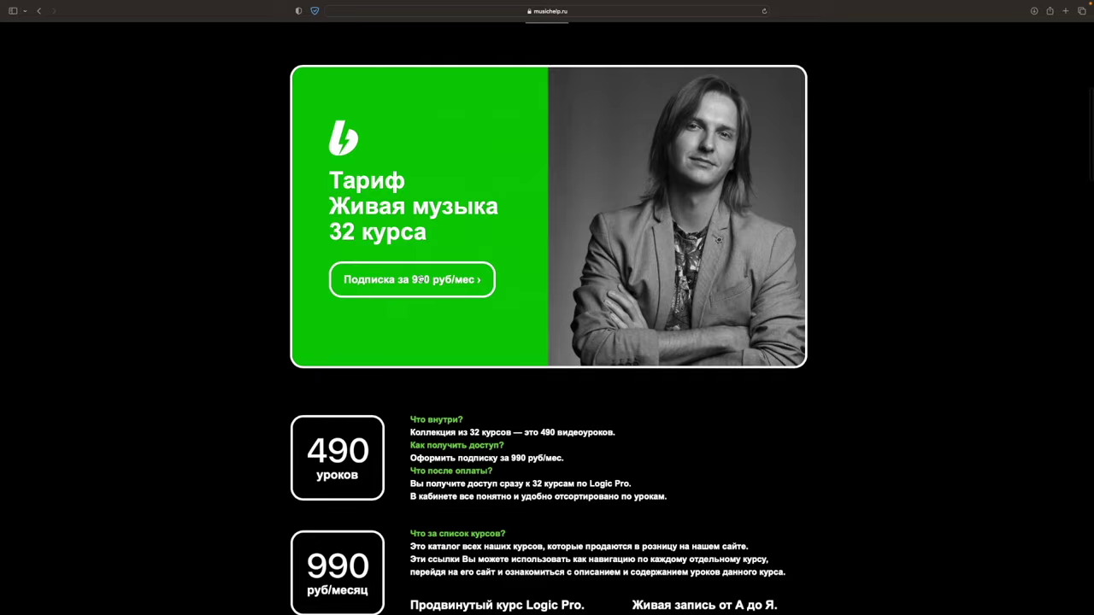
click(419, 280)
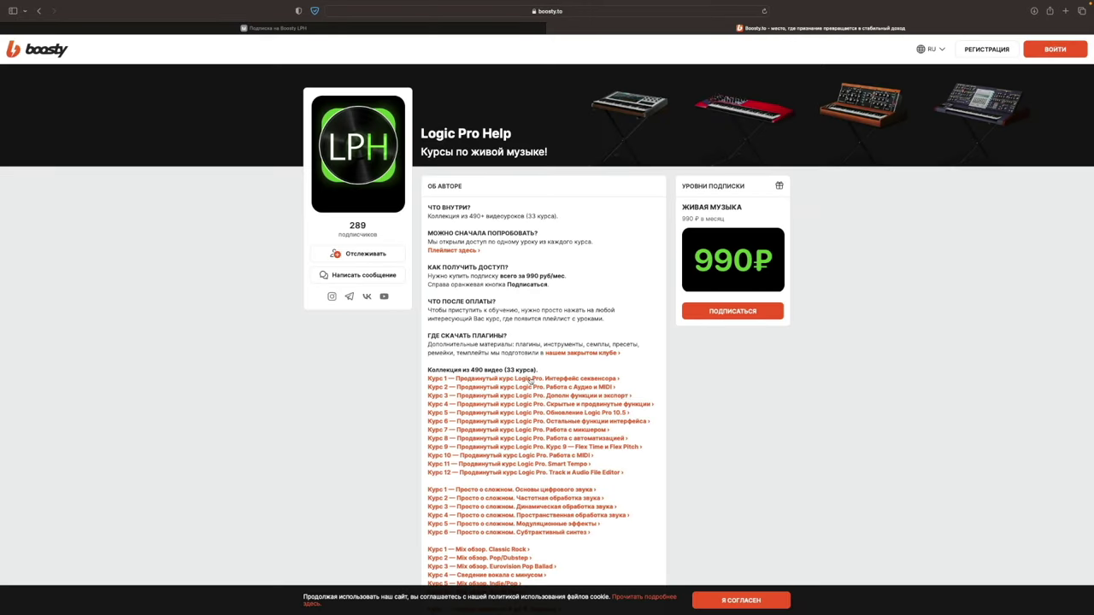
click(699, 313)
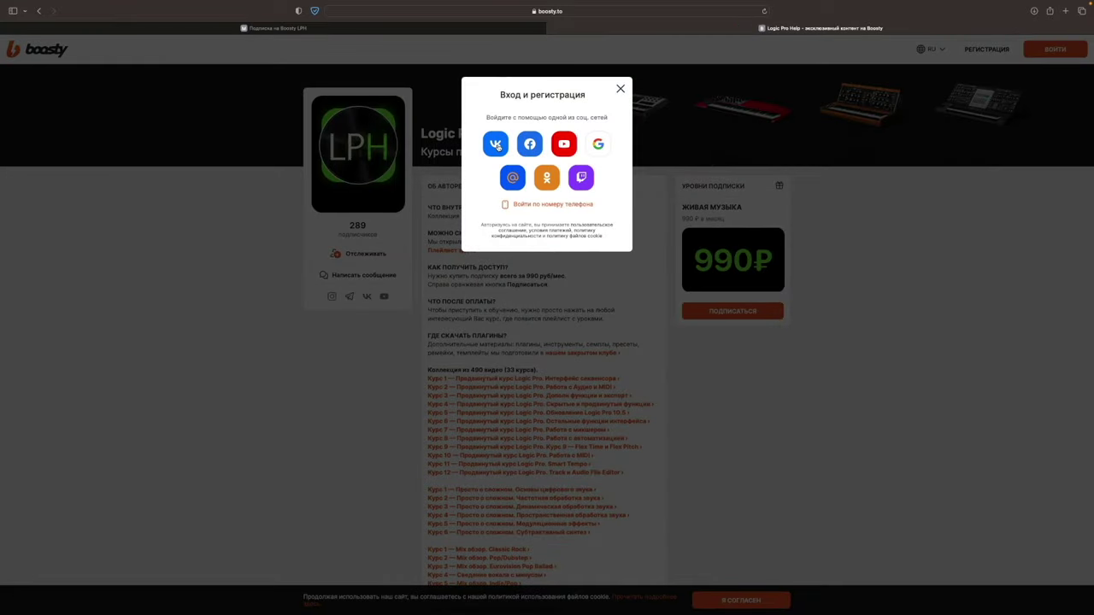
click(496, 143)
Step: Try the 3, 6 and 12 month subscription periods, choose 1 месяц and buy the «Живая музыка» subscription
click(499, 181)
click(571, 181)
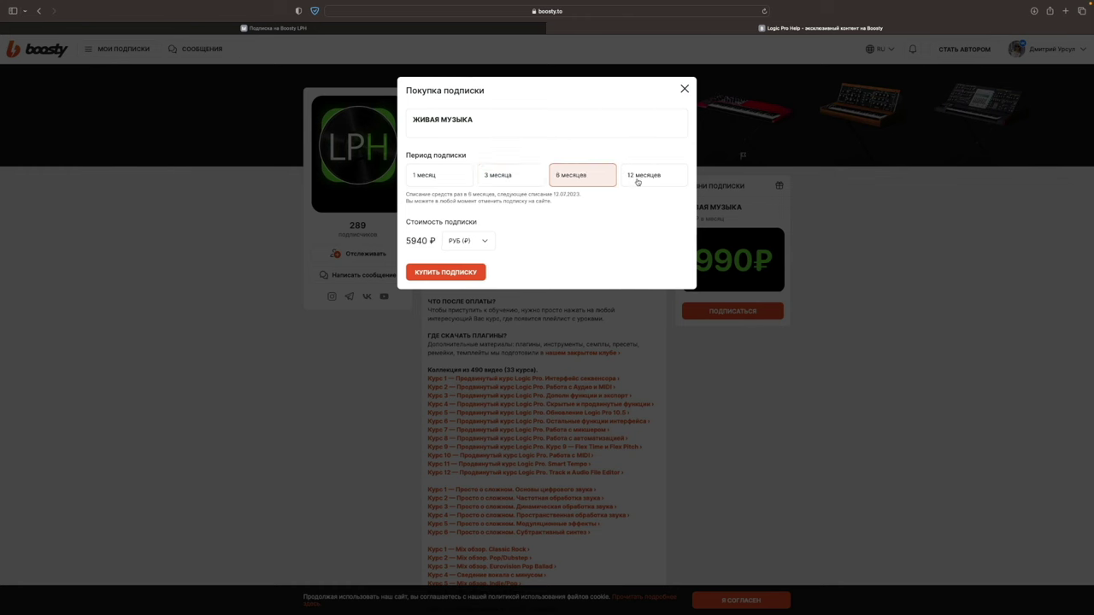
click(639, 182)
click(438, 177)
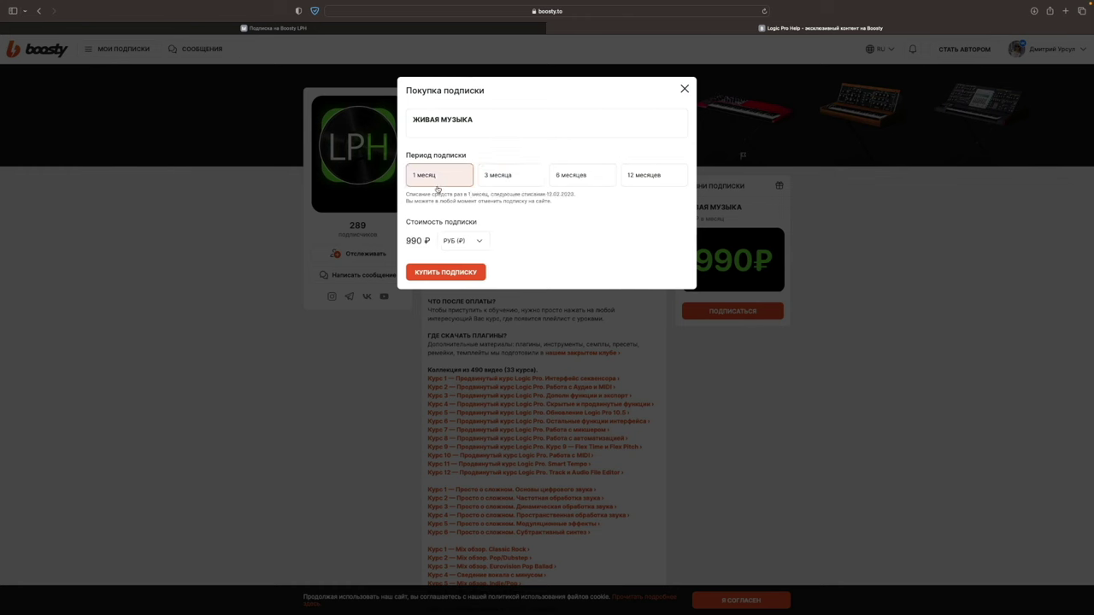
click(474, 273)
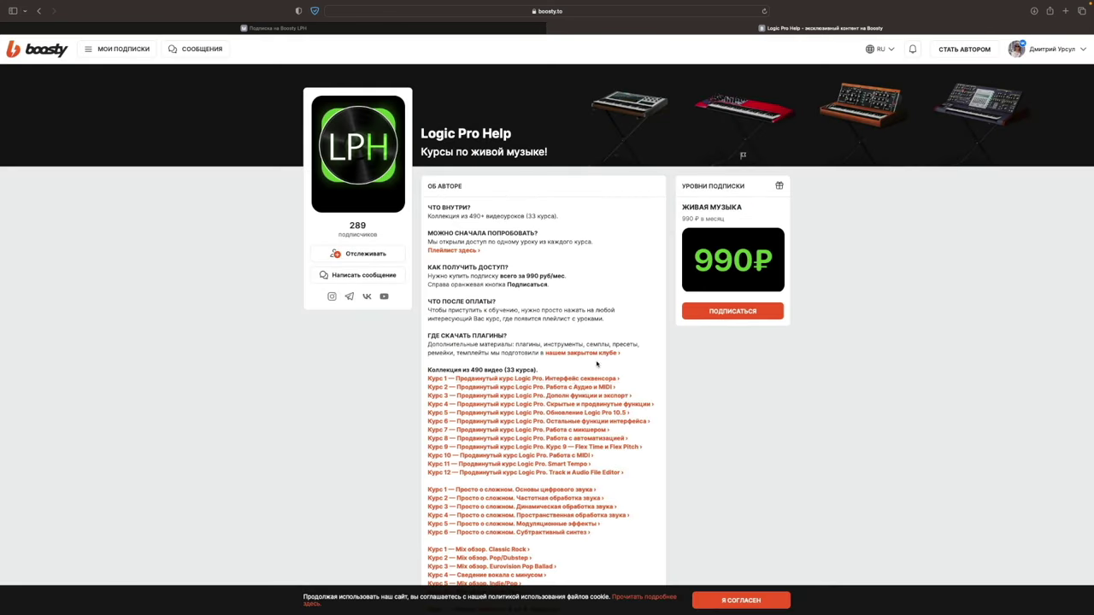
Step: Look through the course collection on the Logic Pro Help Boosty page and return to the start of the musichelp.ru subscription page
scroll(570, 380, down, 2)
scroll(570, 380, down, 2)
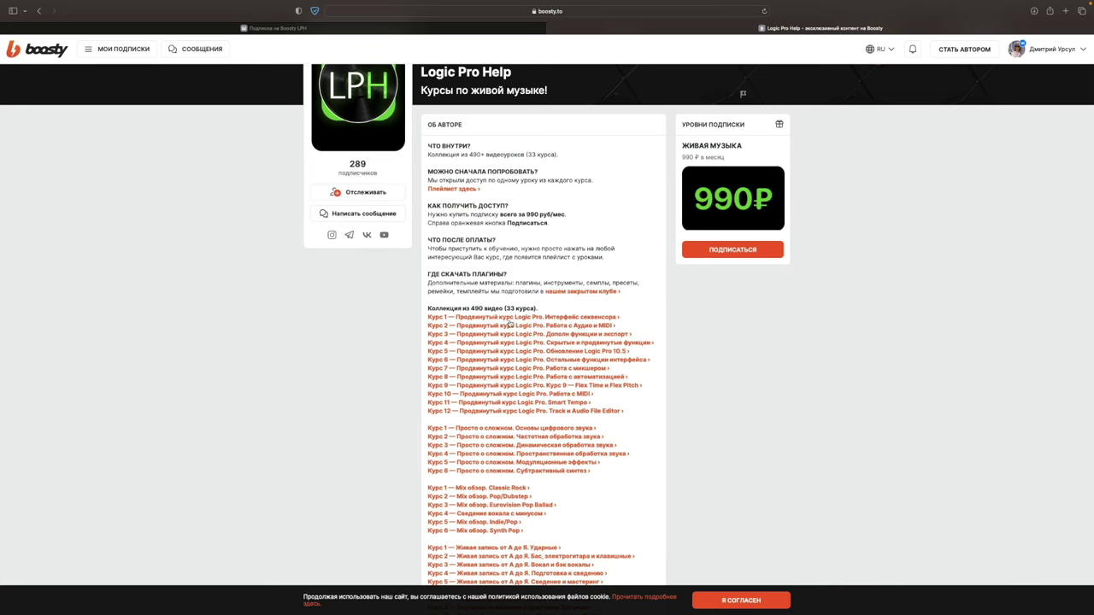
scroll(497, 466, down, 1)
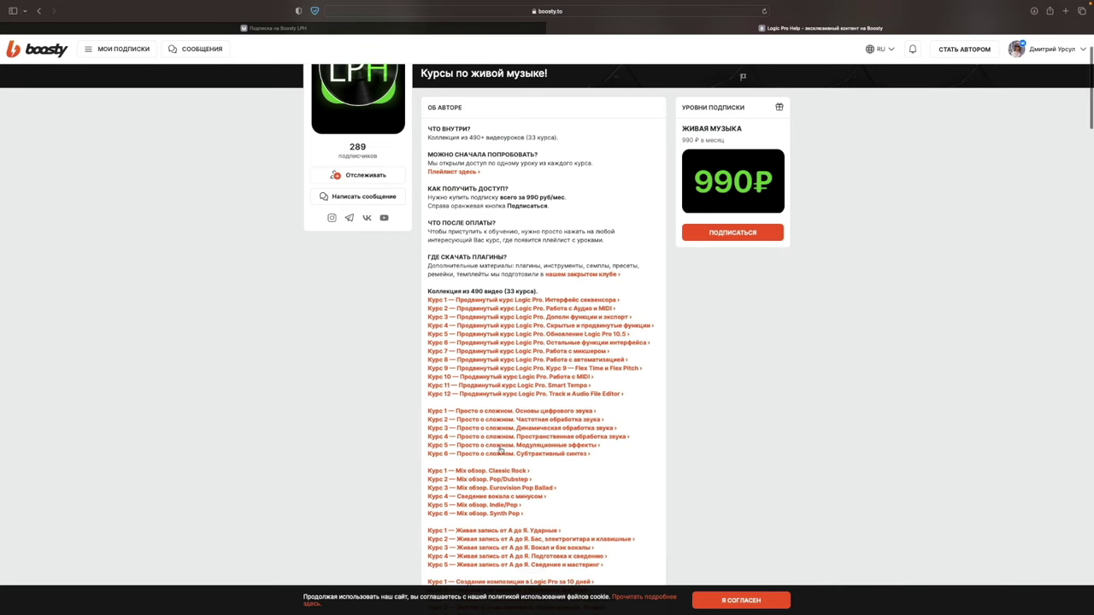
click(385, 28)
scroll(496, 234, up, 5)
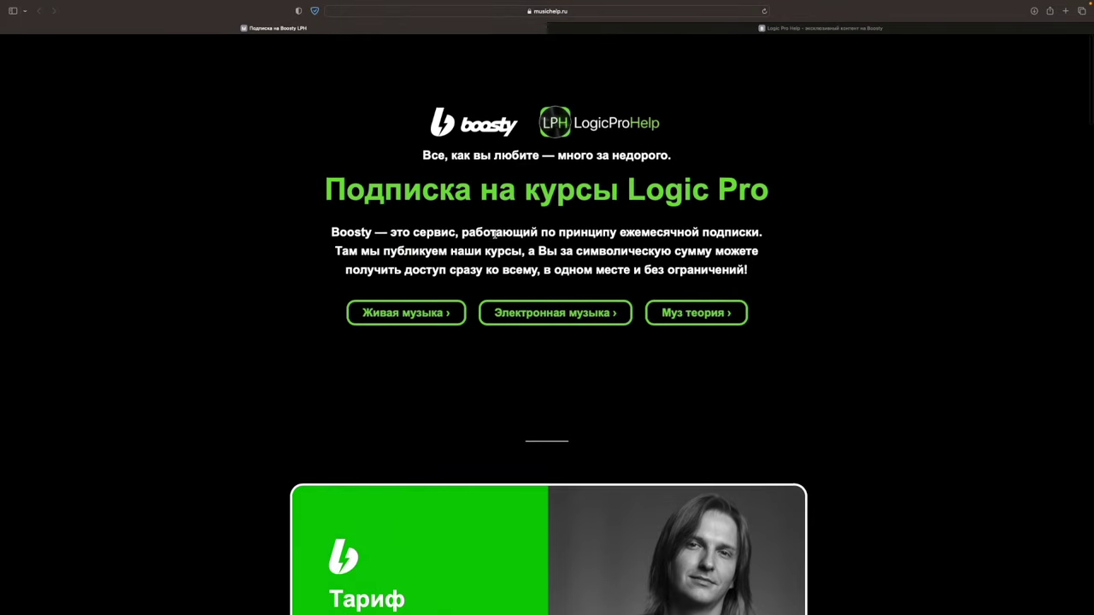